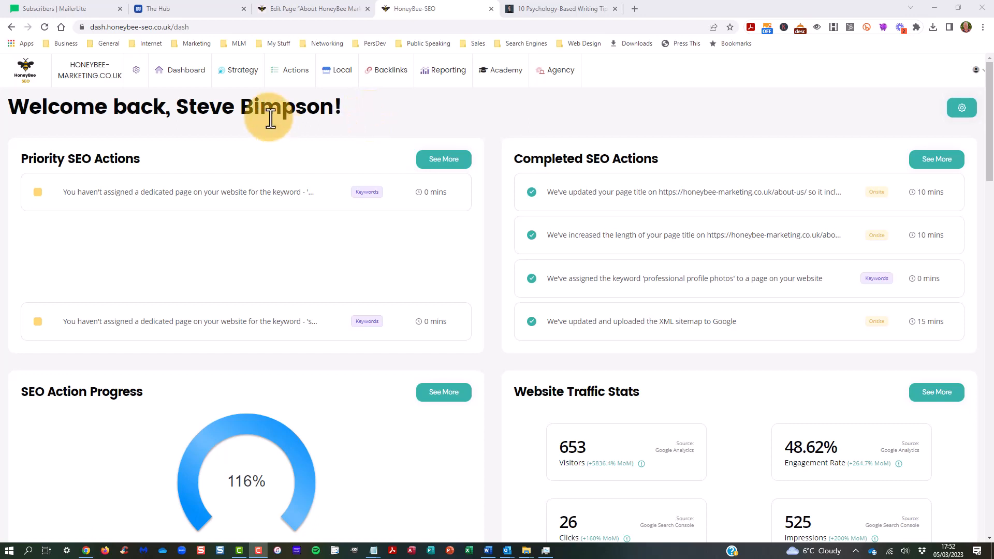
Step: Open Keyword Research and review the expanded list of previous keyword ideas
mouse_move(251, 73)
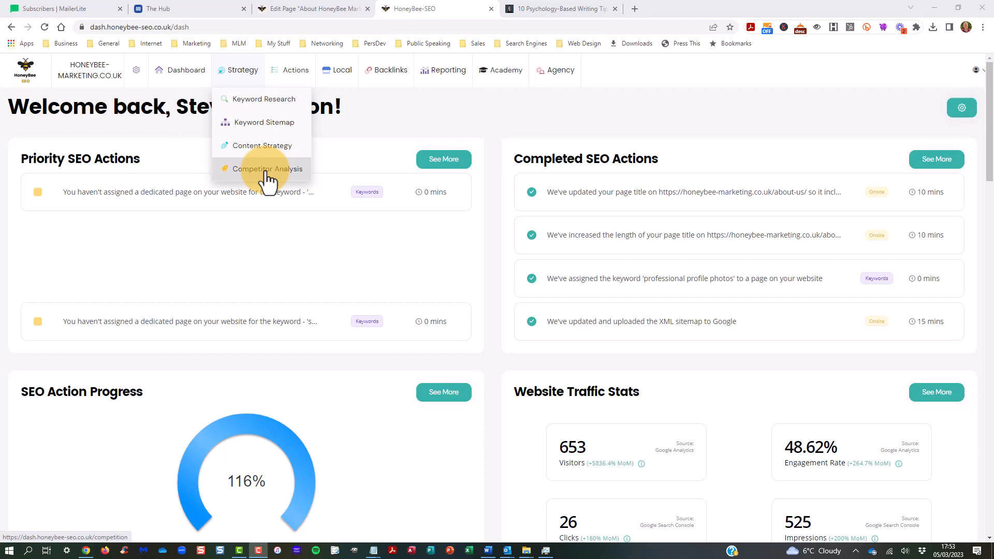
left_click(261, 100)
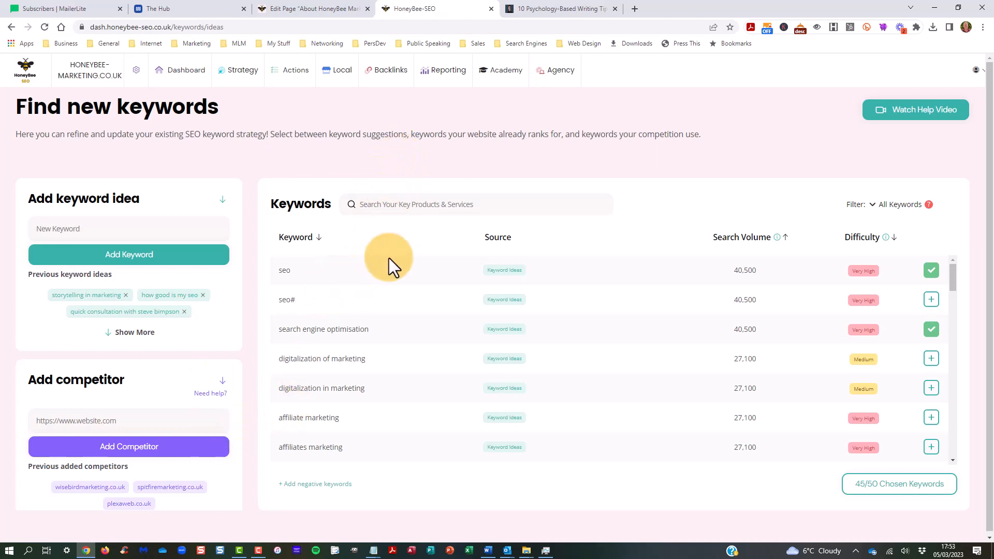
left_click(128, 335)
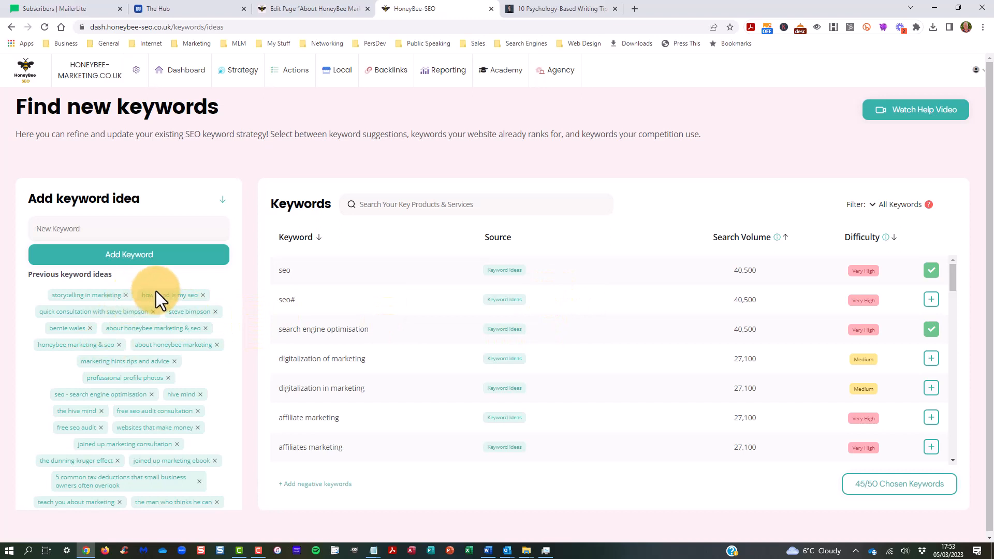
scroll(181, 294, "down", 1)
scroll(180, 293, "down", 1)
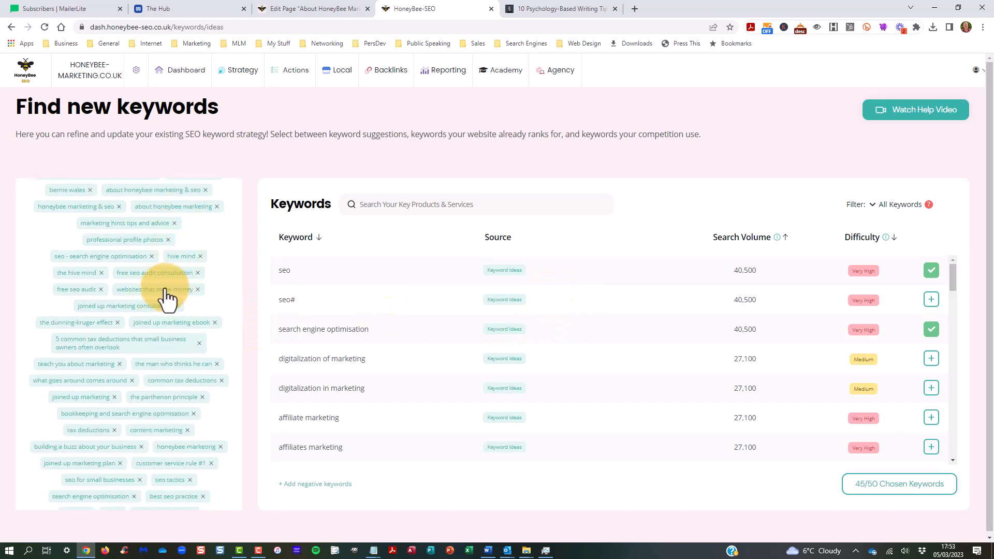
scroll(181, 290, "down", 1)
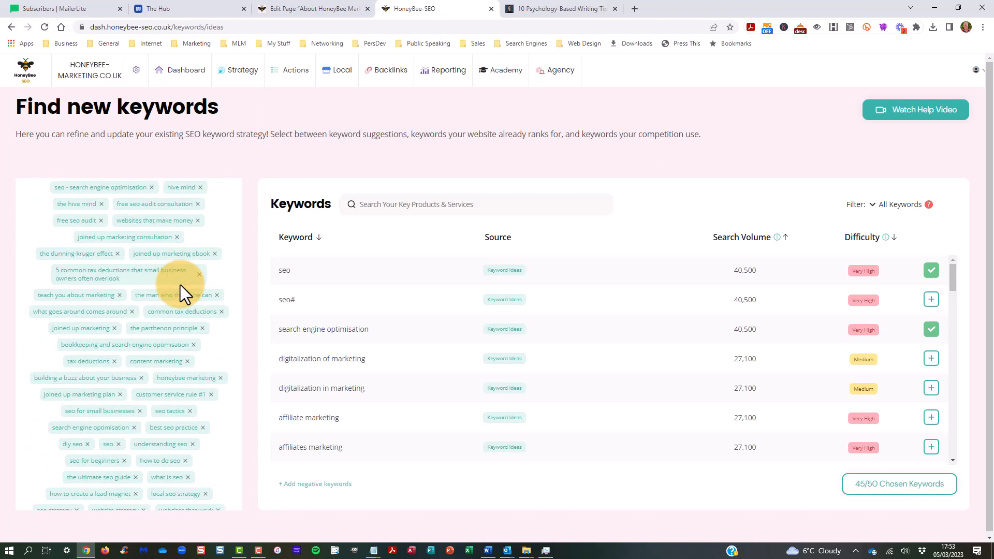
scroll(181, 285, "down", 2)
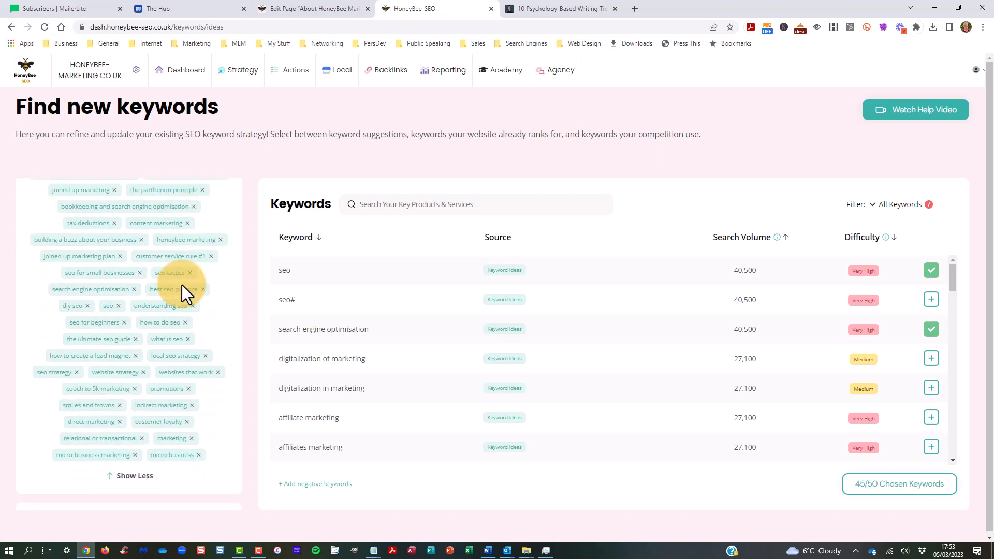
Step: View the keyword suggestions for the previous ideas "websites that work", "websites that make money" and "storytelling in marketing" in turn
left_click(176, 377)
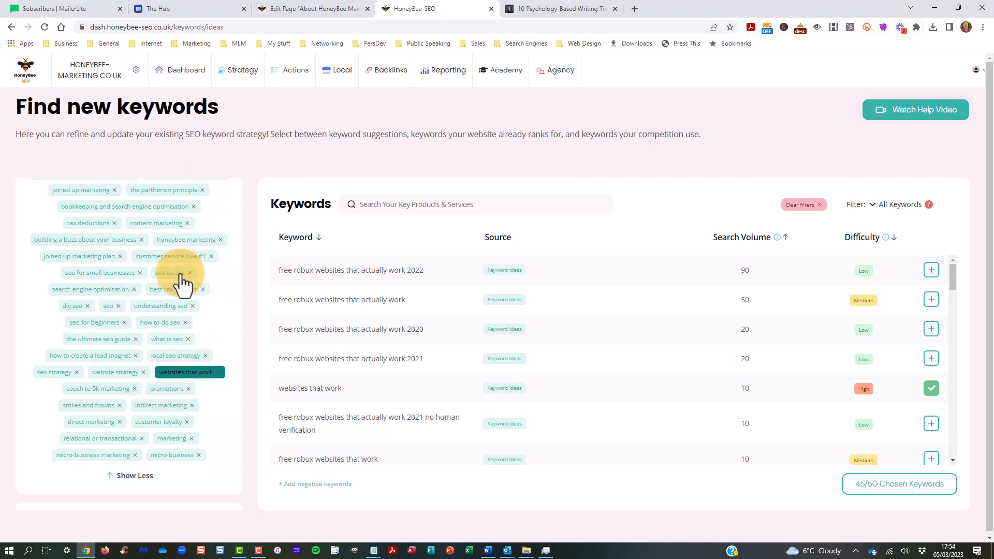
scroll(181, 283, "up", 5)
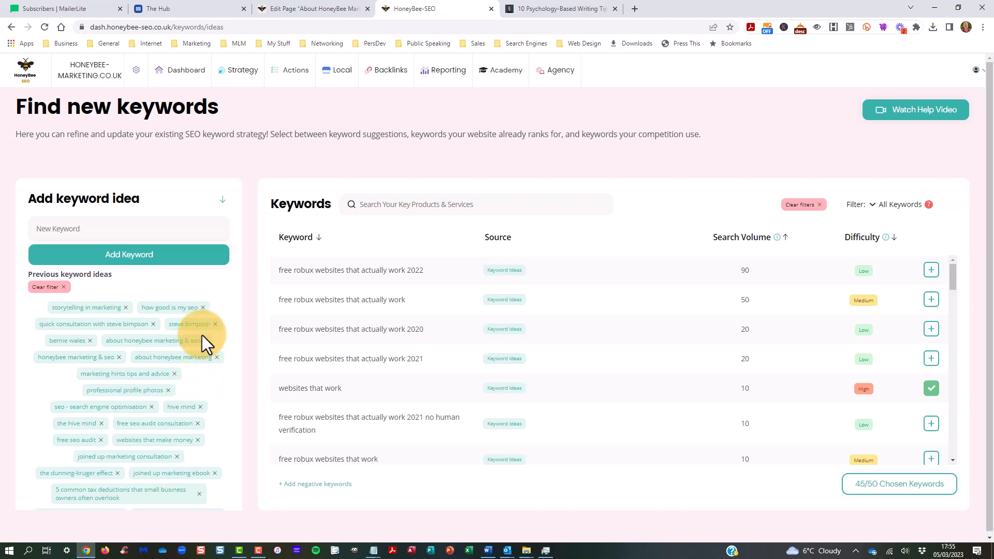
left_click(151, 441)
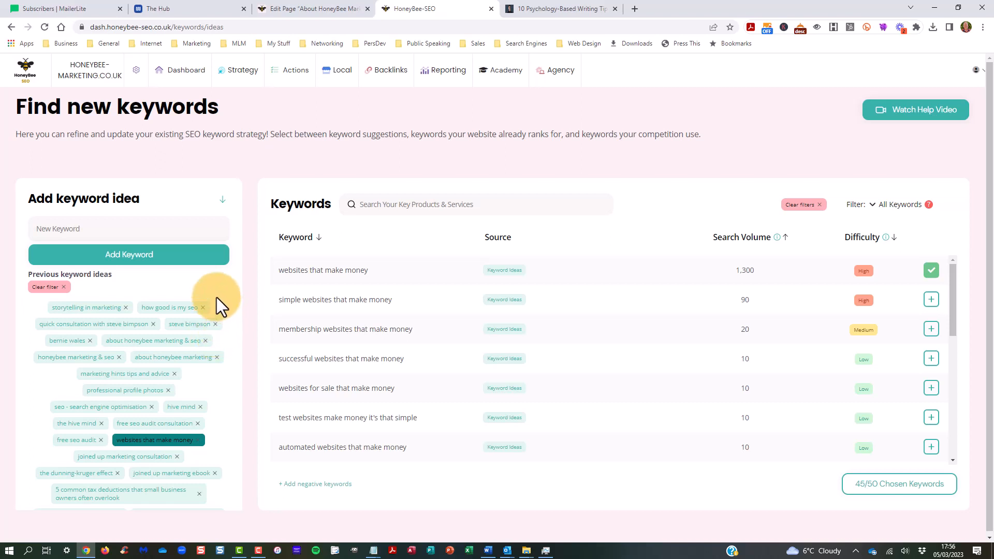
left_click(88, 308)
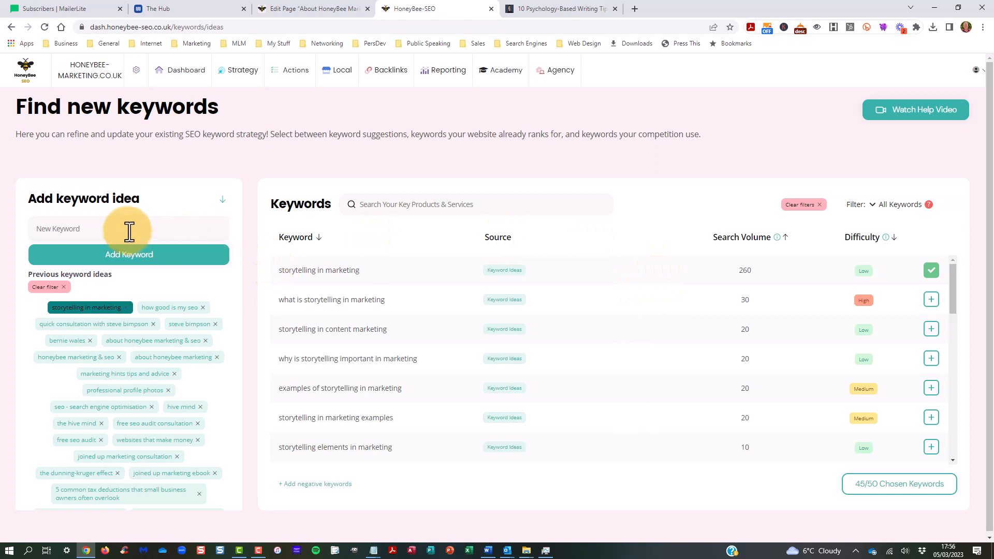
Step: Add "storytelling" as a new keyword idea
left_click(77, 227)
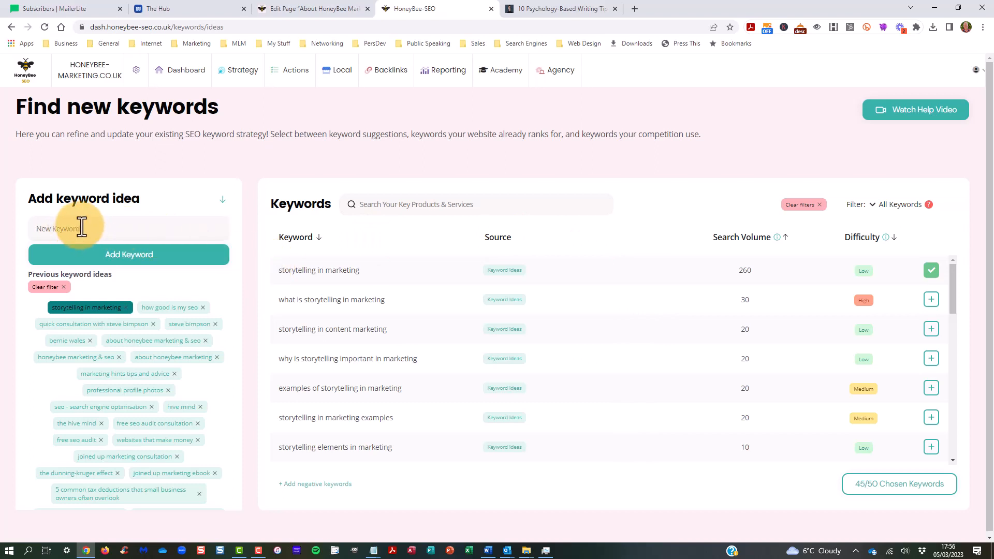
type("storytelling")
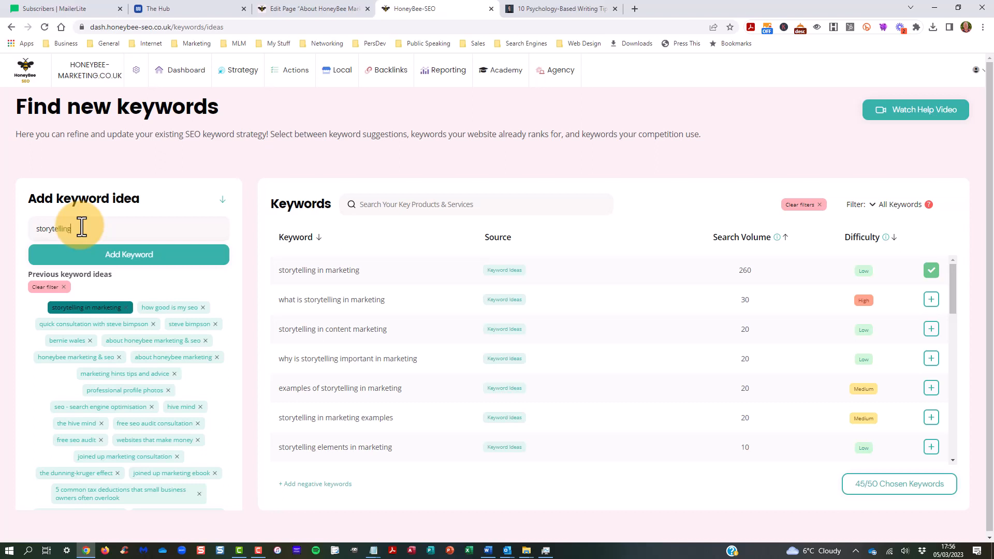
left_click(120, 259)
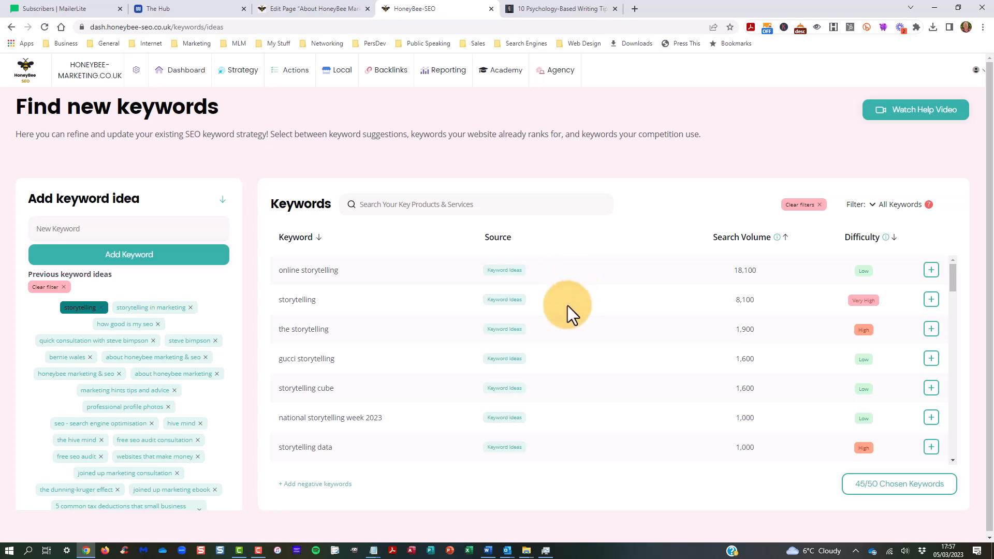
Step: Look through the storytelling suggestions and add "storytelling course" to the chosen keywords
scroll(569, 300, "down", 1)
scroll(608, 290, "down", 2)
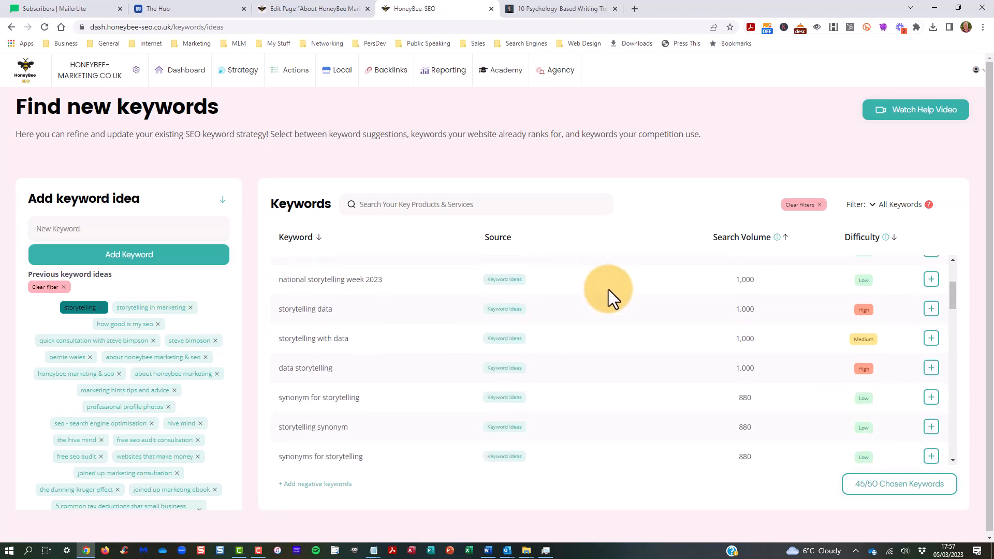
scroll(609, 288, "down", 2)
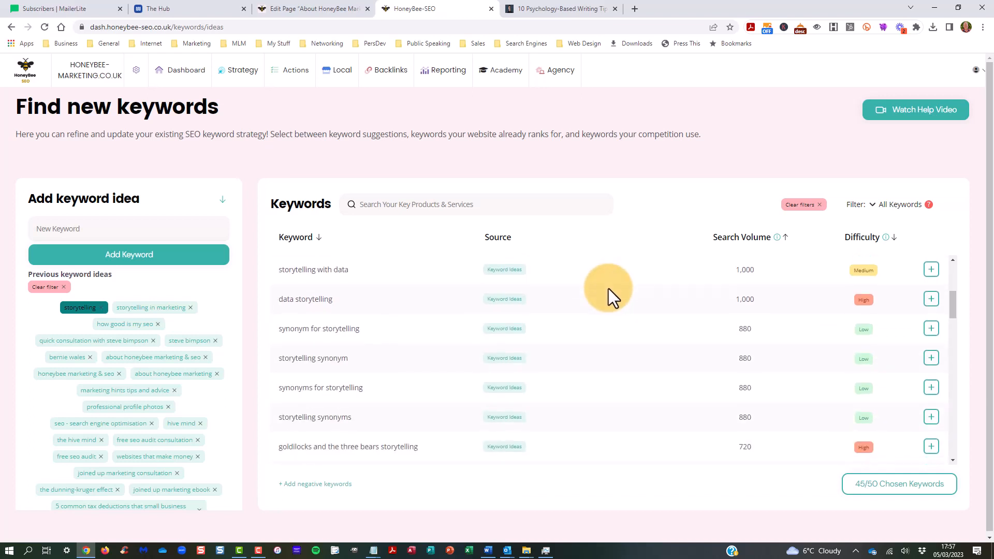
scroll(598, 298, "down", 3)
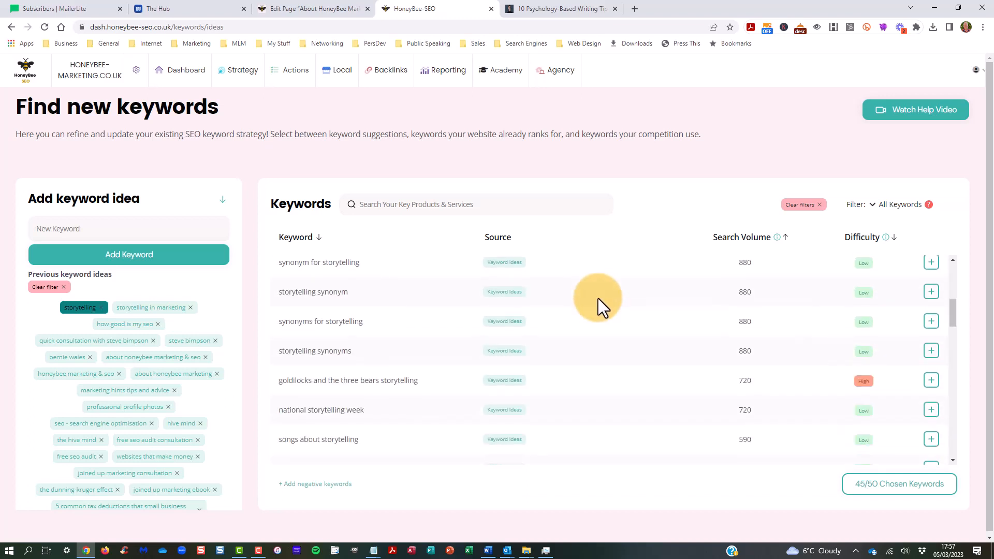
scroll(597, 294, "down", 1)
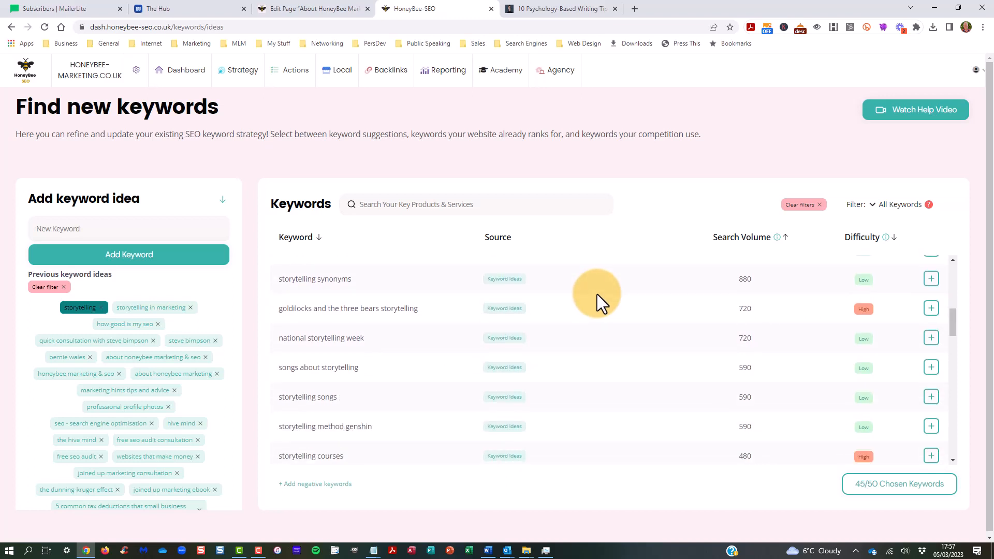
scroll(596, 295, "down", 2)
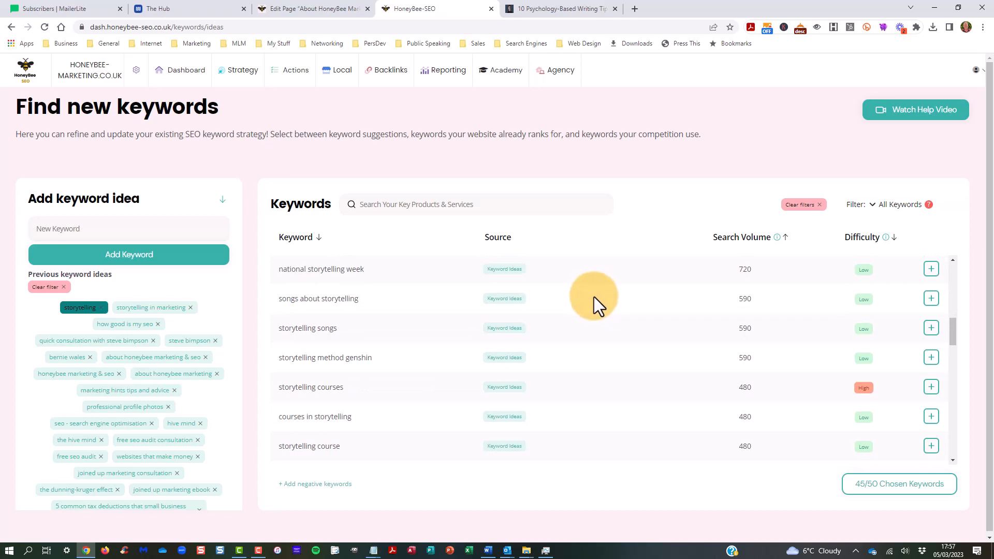
scroll(594, 297, "down", 2)
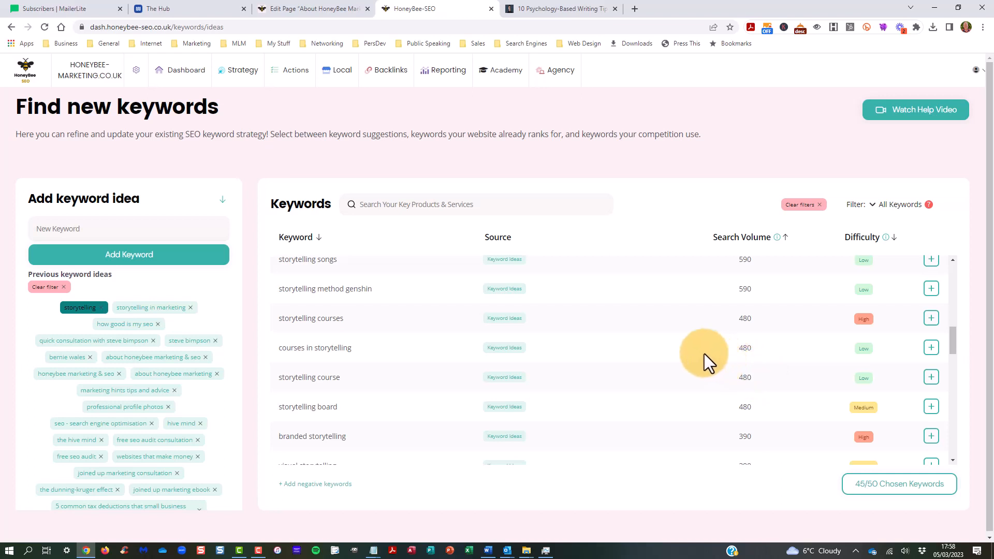
scroll(540, 302, "up", 4)
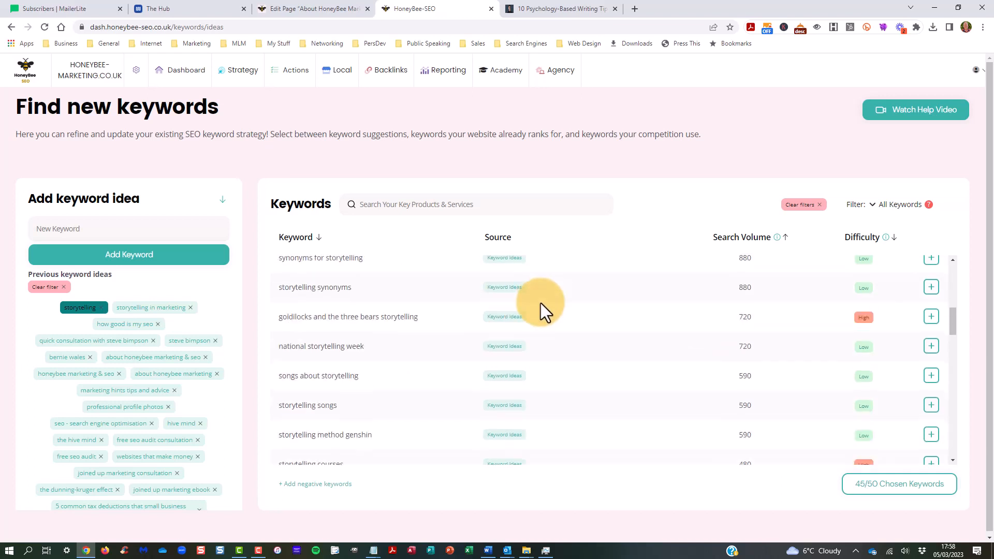
scroll(540, 305, "down", 4)
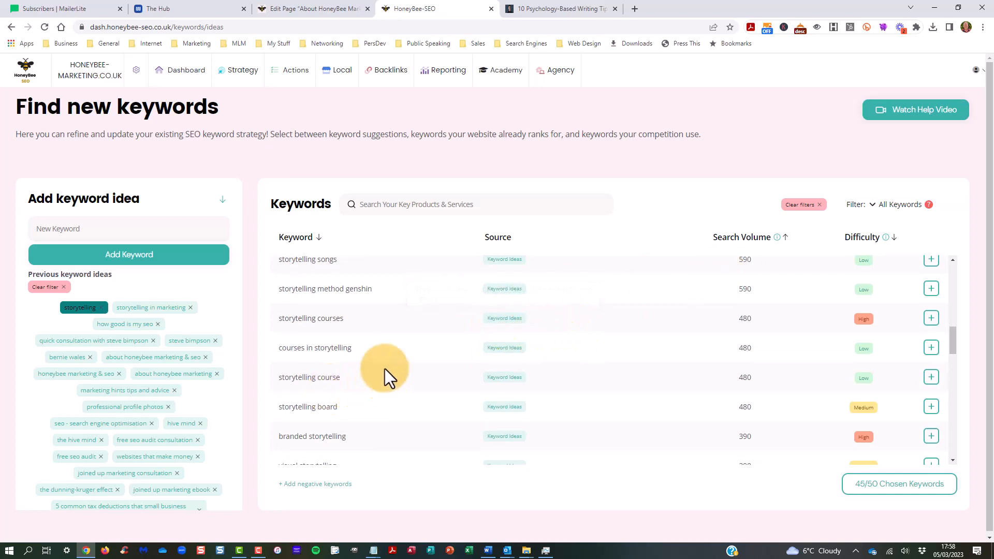
left_click(931, 377)
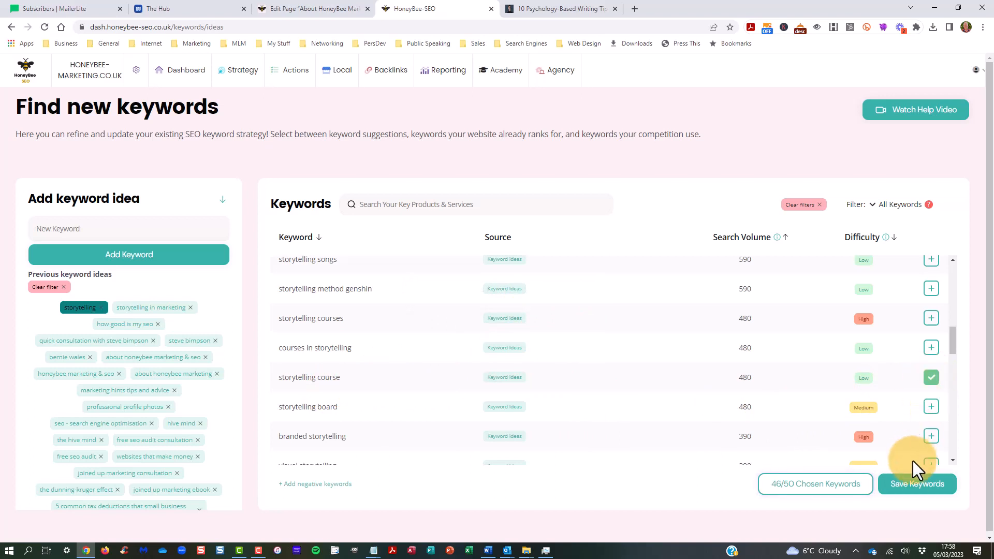
Step: Save the updated keyword selection, confirm the change and continue to the keyword sitemap
left_click(917, 486)
left_click(684, 451)
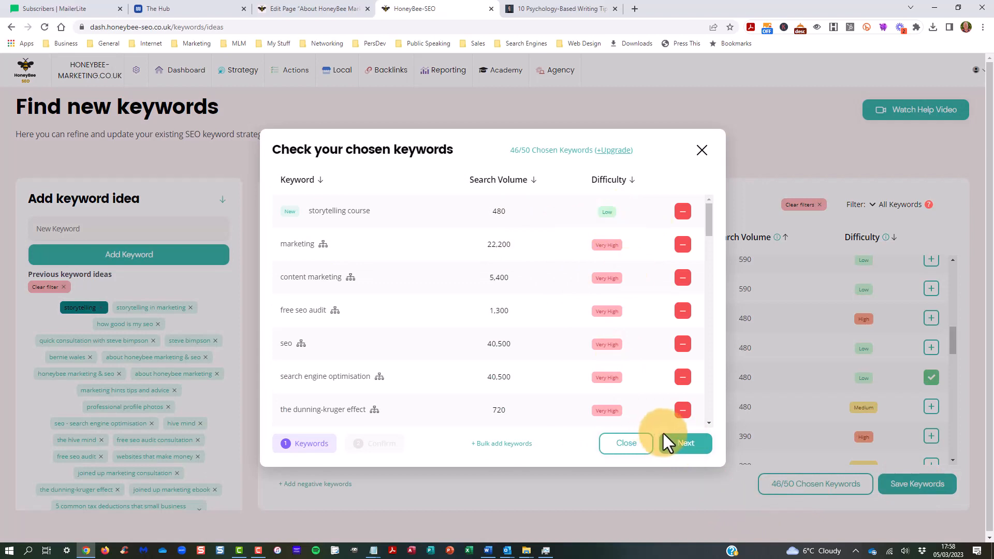
left_click(691, 444)
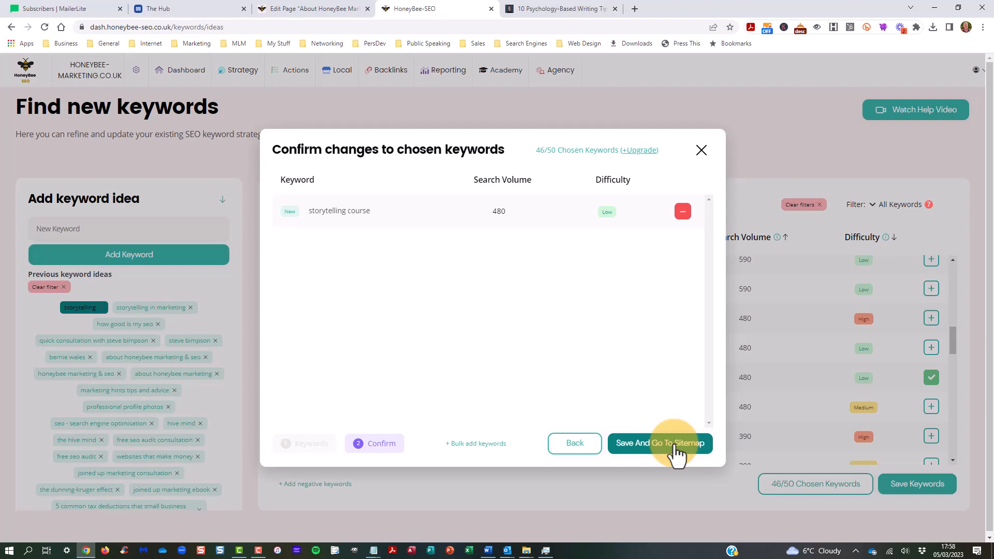
left_click(675, 446)
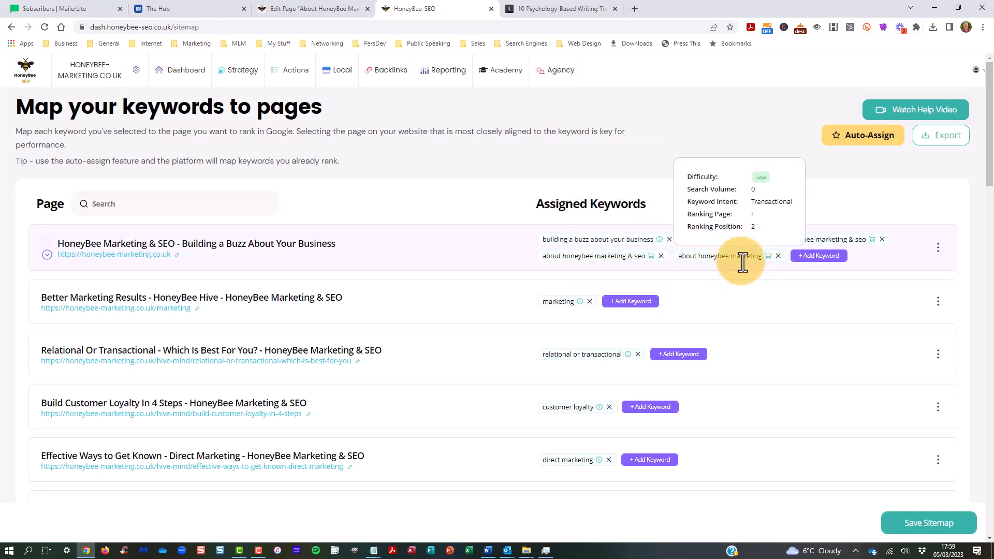
Step: Review the keywords assigned to each website page throughout the keyword sitemap
scroll(766, 269, "down", 3)
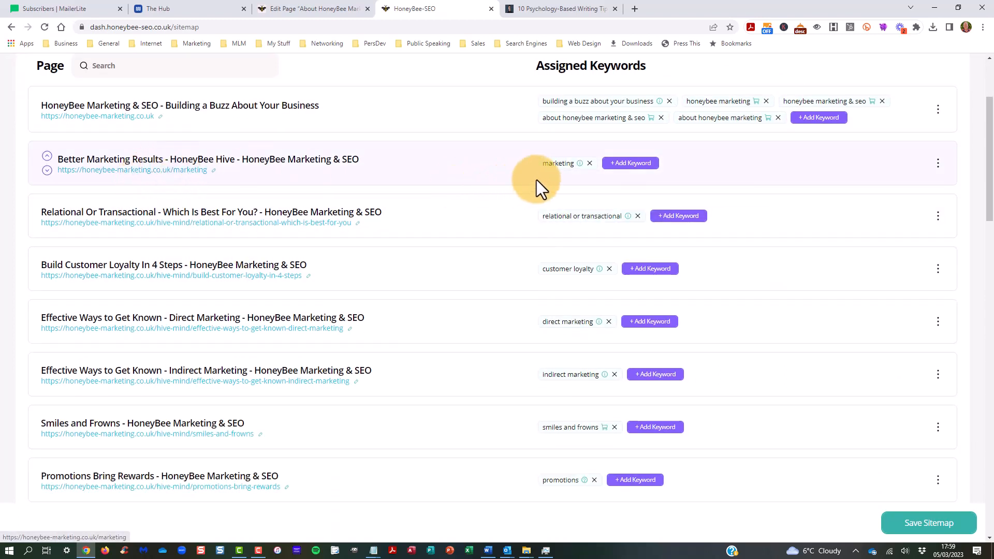
mouse_move(562, 163)
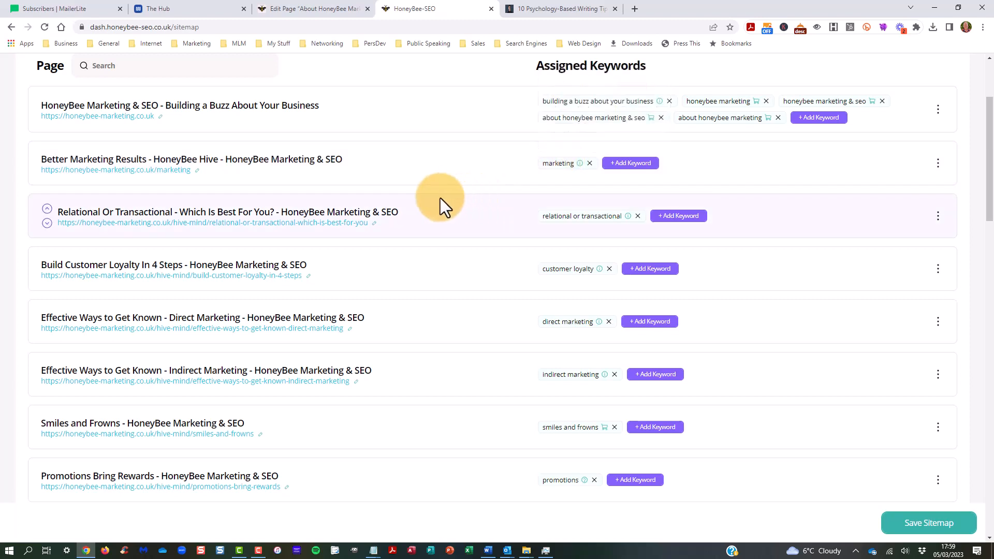
scroll(451, 199, "down", 1)
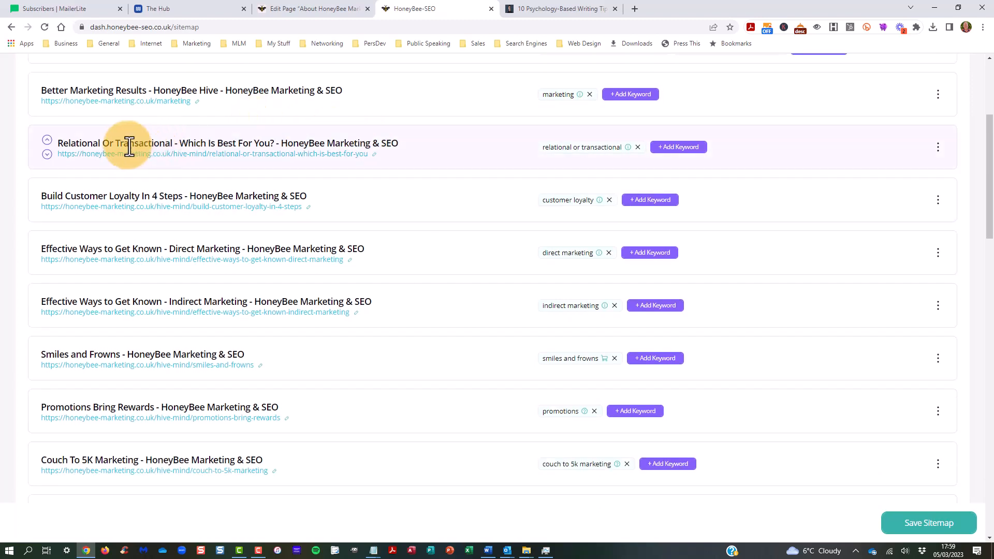
mouse_move(592, 150)
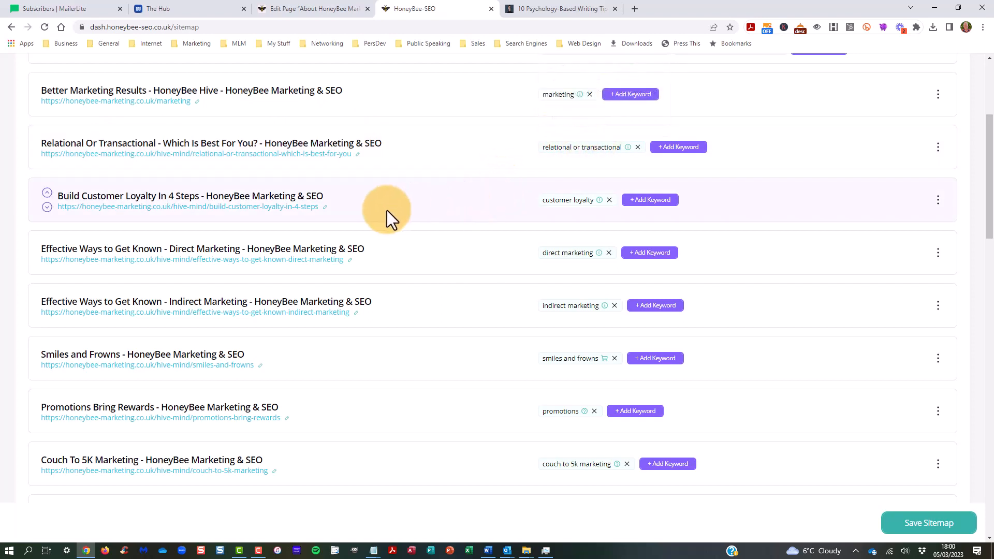
mouse_move(567, 203)
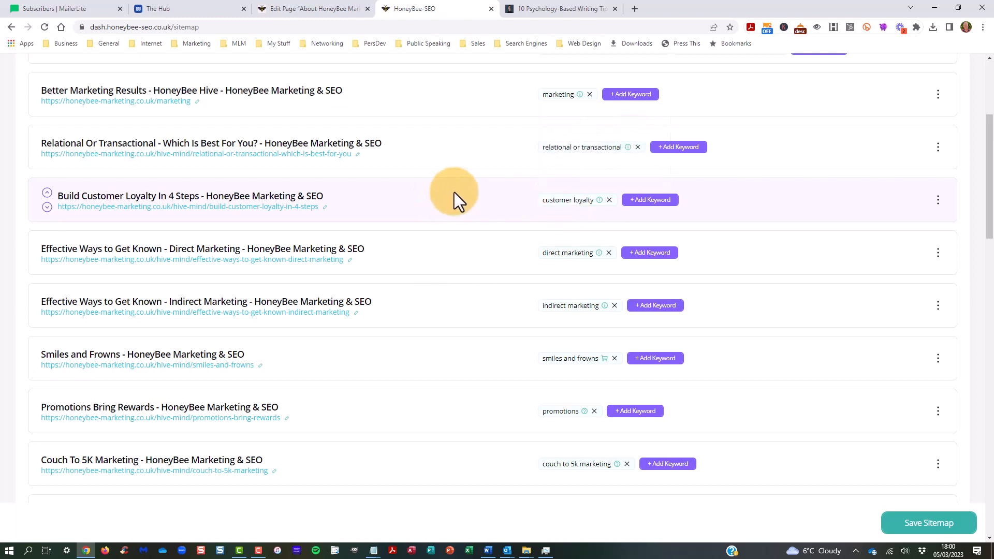
scroll(453, 196, "down", 1)
scroll(495, 245, "down", 2)
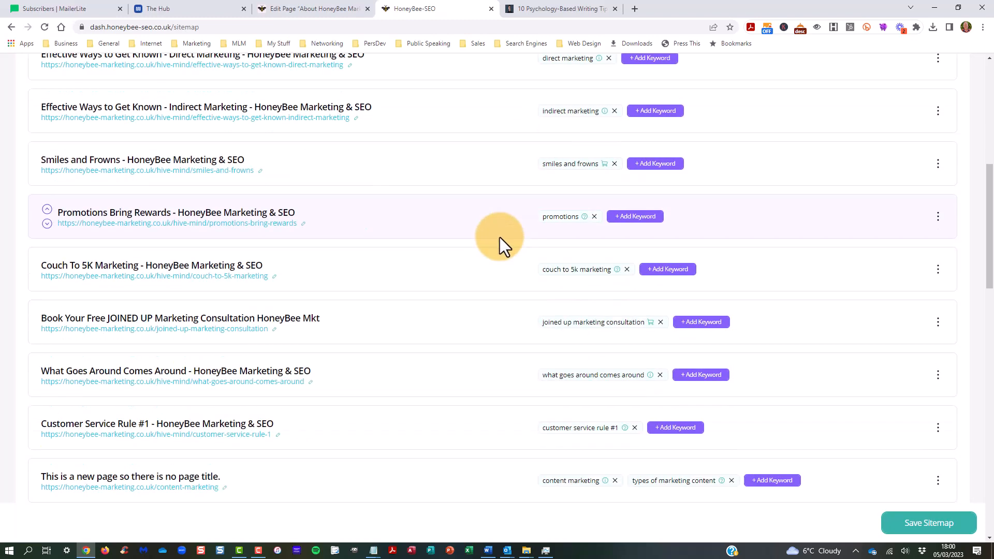
scroll(514, 203, "down", 2)
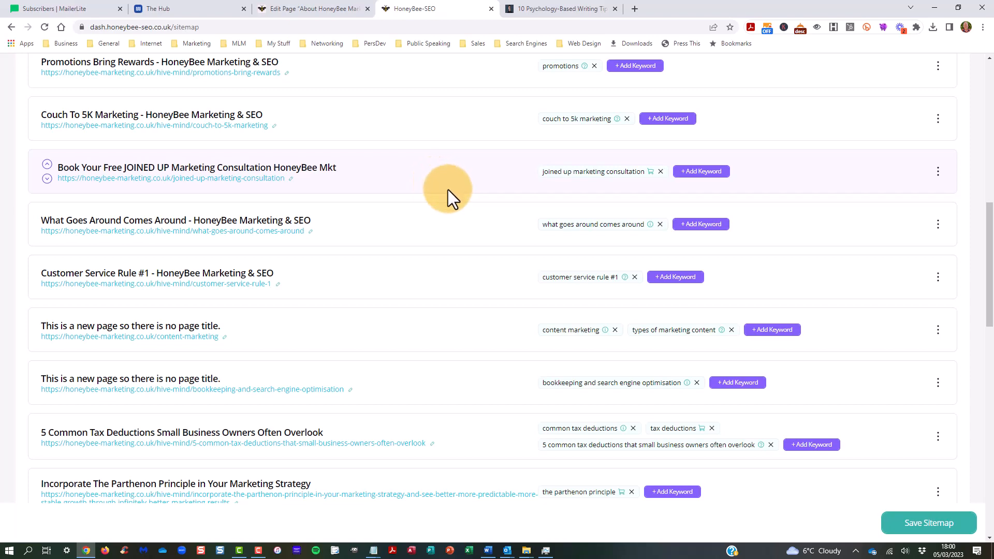
scroll(449, 190, "down", 4)
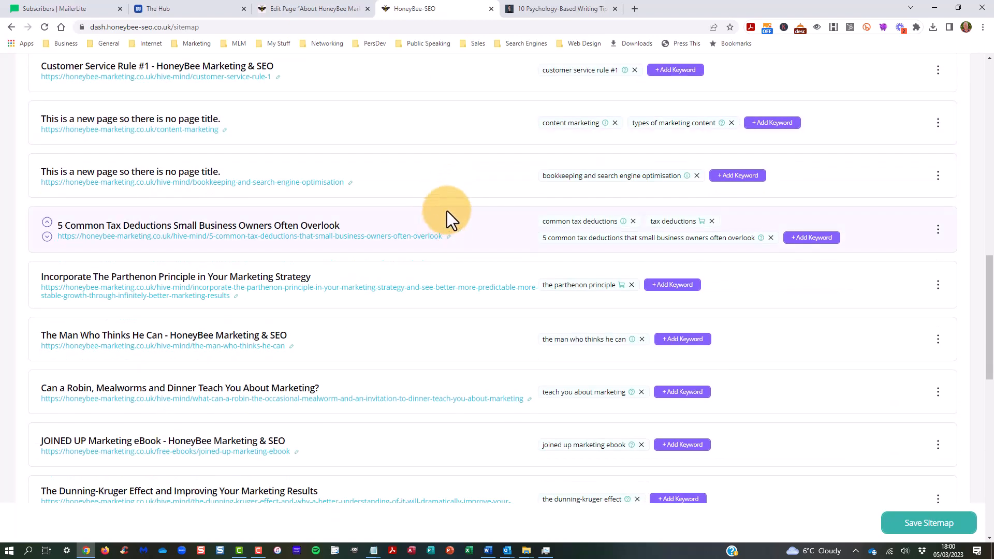
scroll(446, 210, "down", 3)
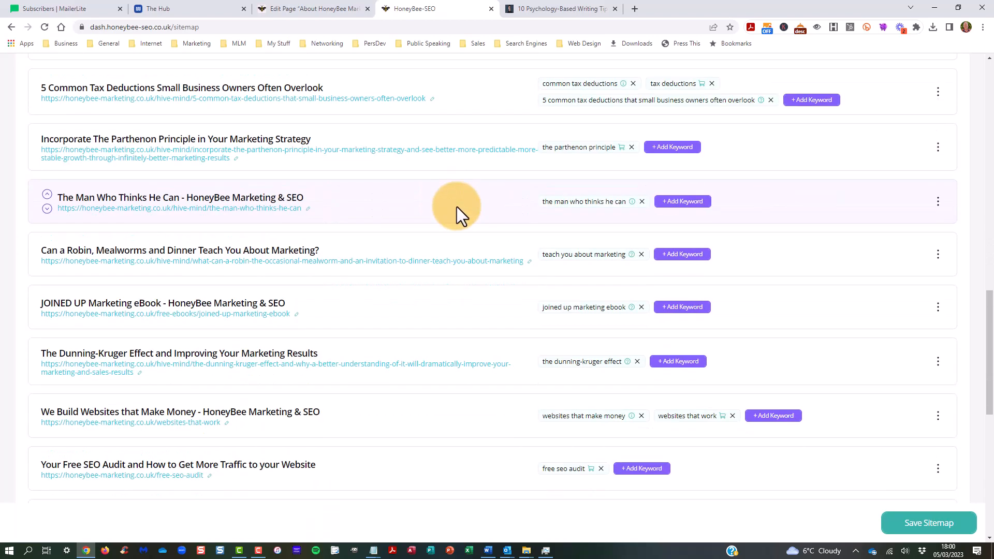
scroll(457, 206, "down", 7)
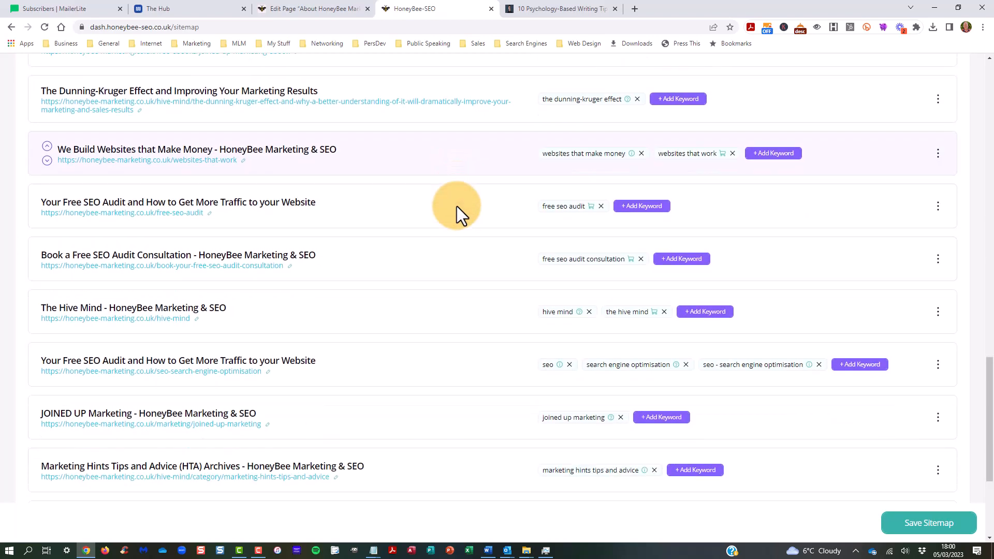
scroll(456, 206, "down", 3)
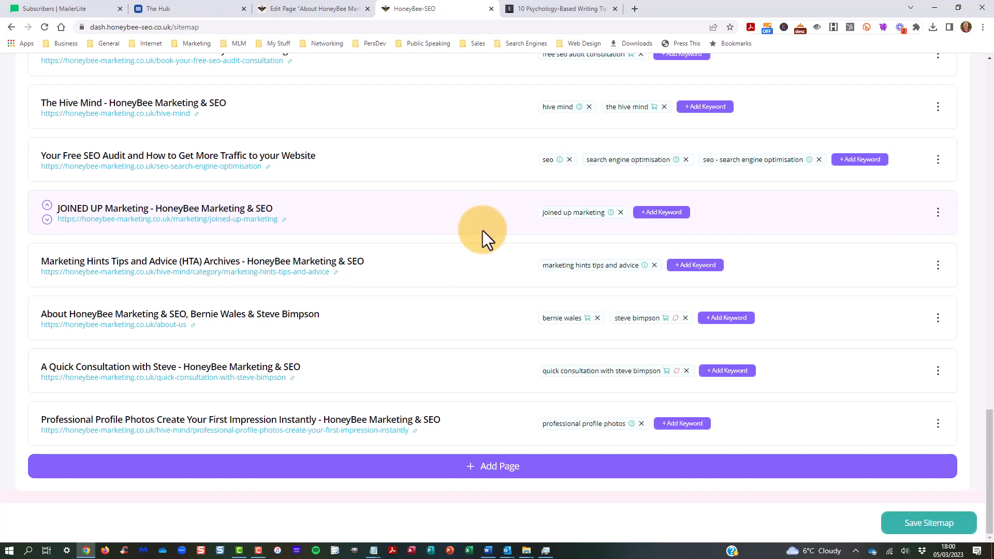
scroll(480, 230, "up", 8)
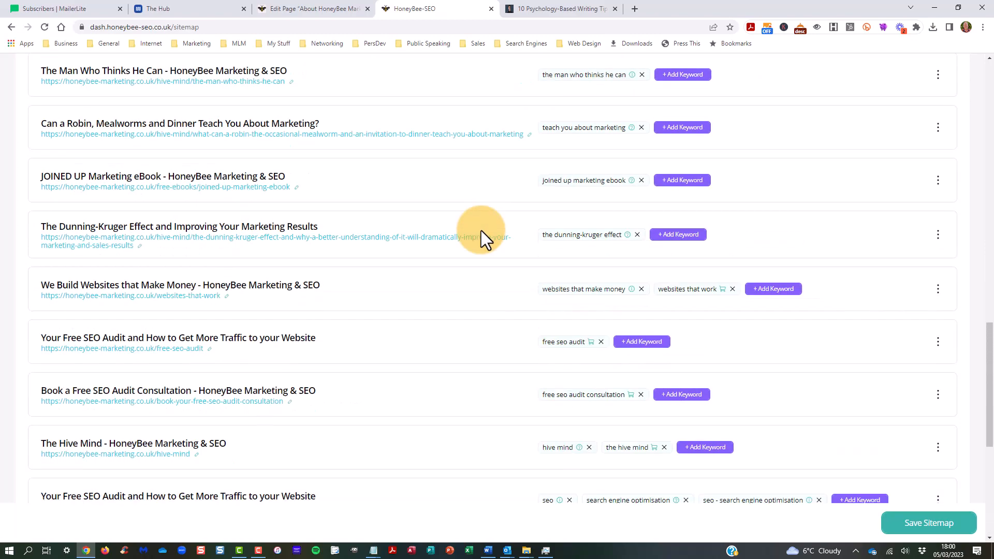
scroll(480, 230, "up", 3)
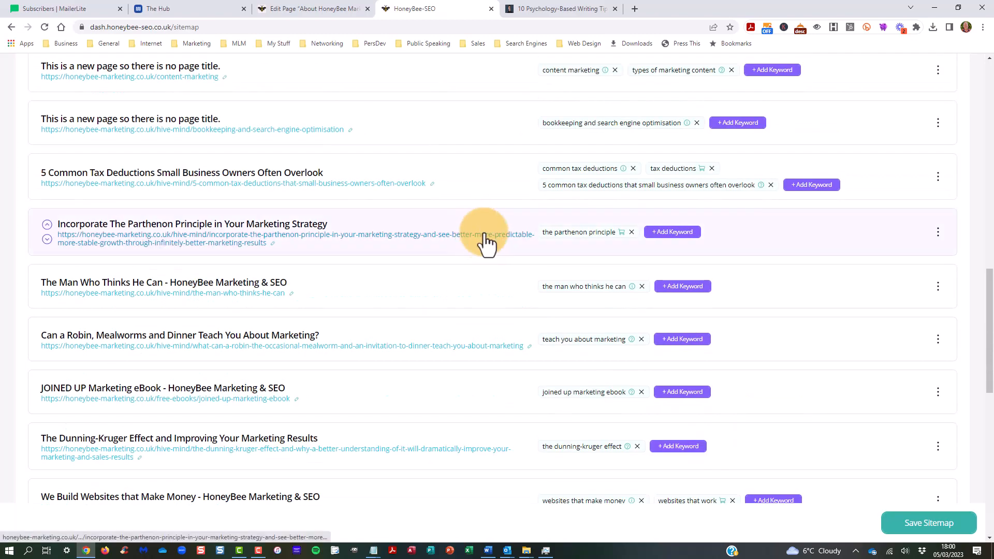
scroll(484, 241, "up", 9)
scroll(485, 242, "up", 6)
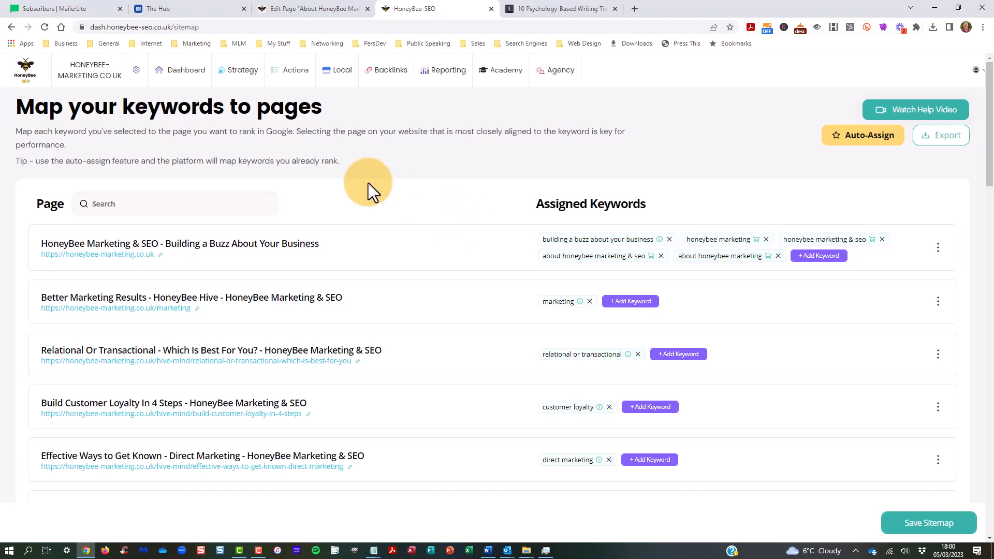
Step: Open the competitor analysis for spitfiremarketing.co.uk and examine its ranking keywords, positions, difficulty and search volumes
left_click(240, 77)
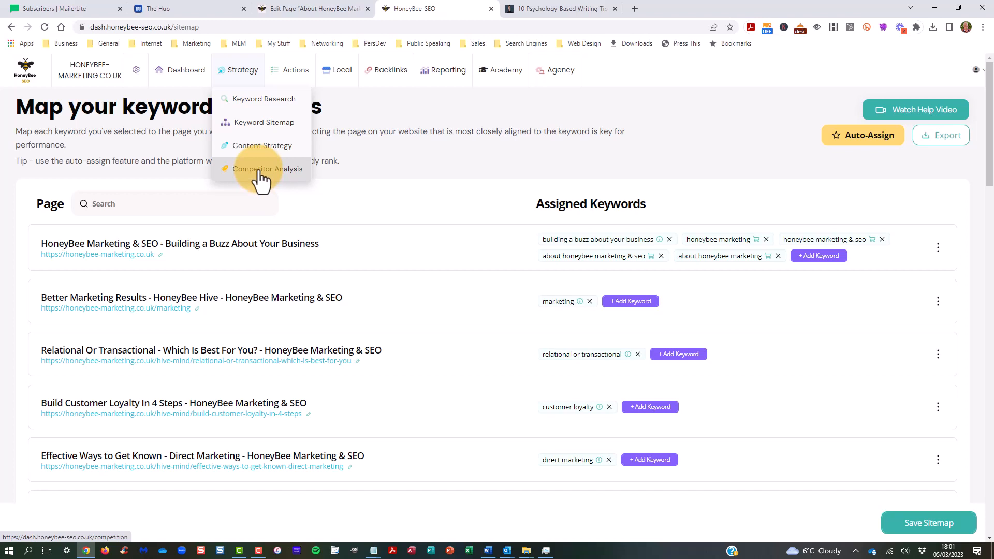
left_click(258, 171)
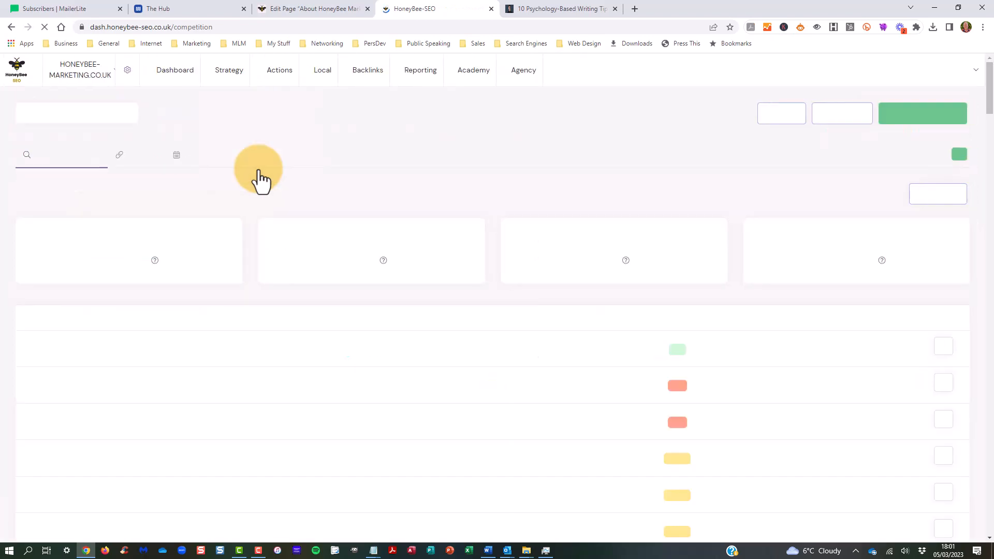
left_click(30, 109)
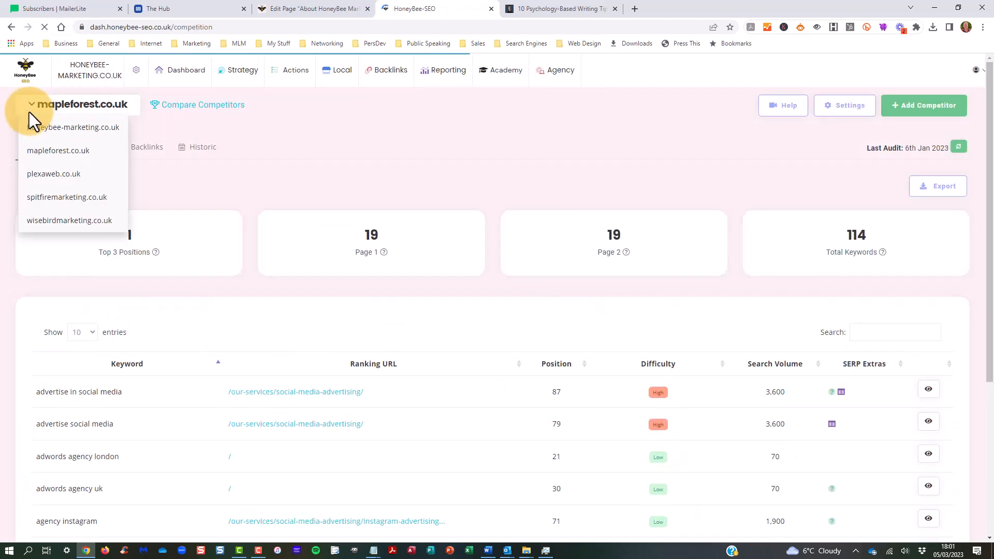
left_click(58, 202)
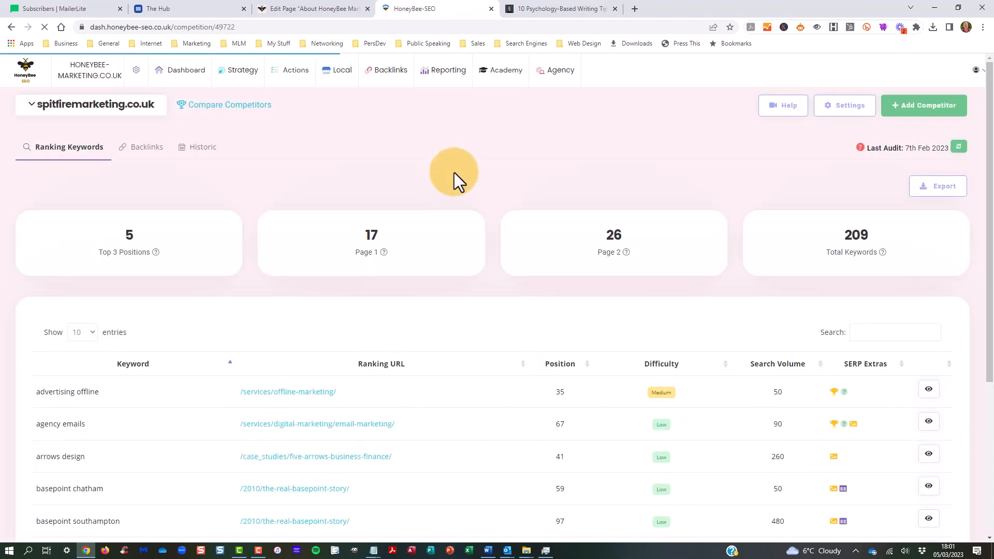
scroll(458, 173, "down", 4)
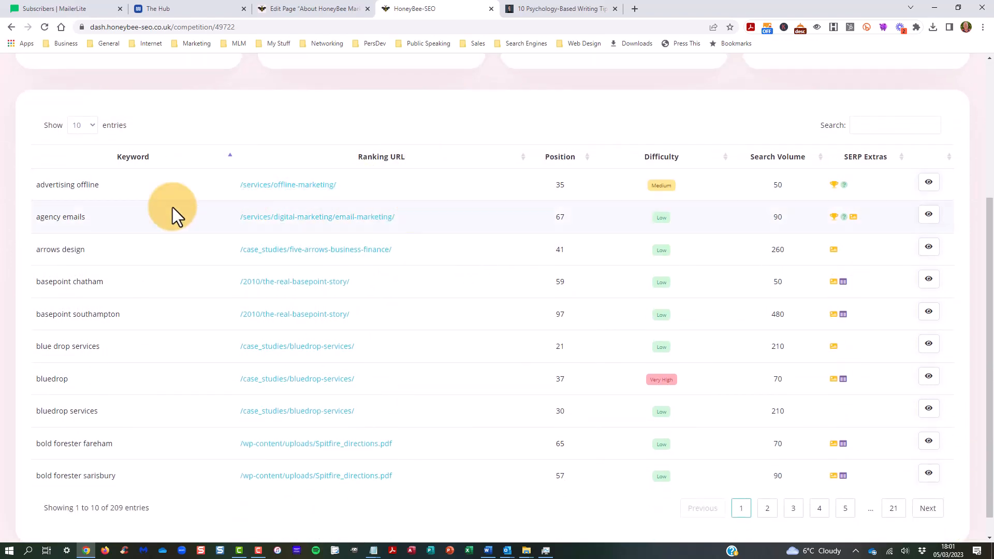
scroll(84, 208, "down", 1)
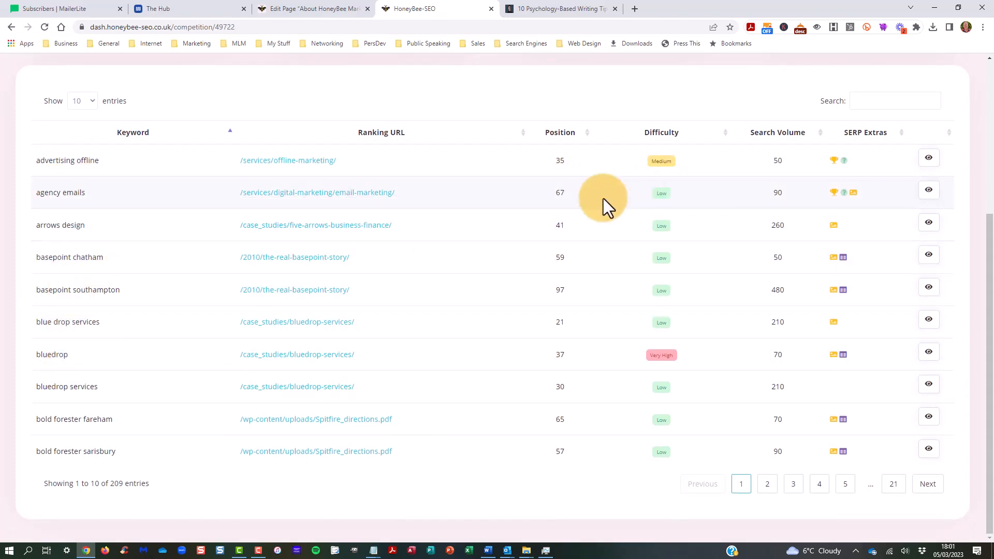
scroll(510, 221, "up", 5)
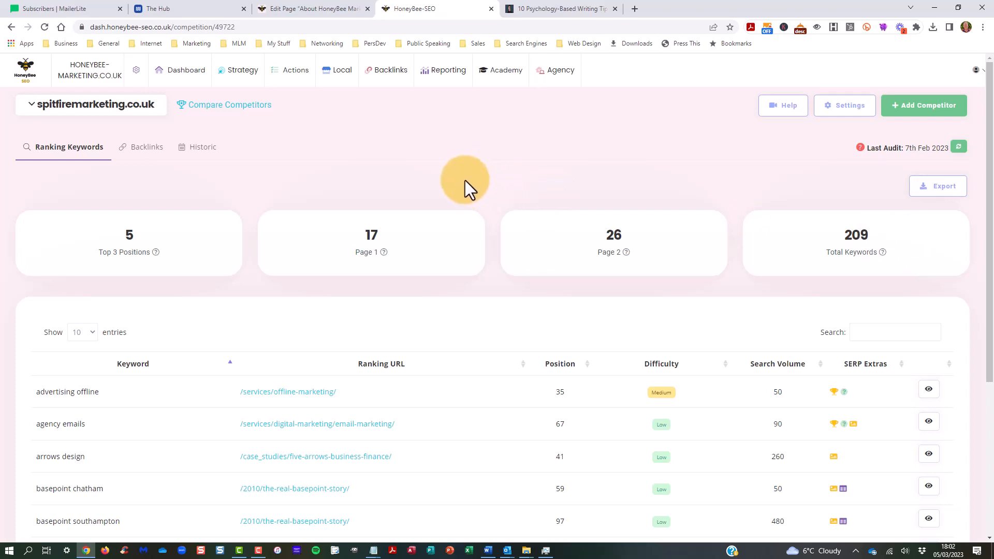
Step: Return from the competitor analysis to the main SEO dashboard
mouse_move(233, 77)
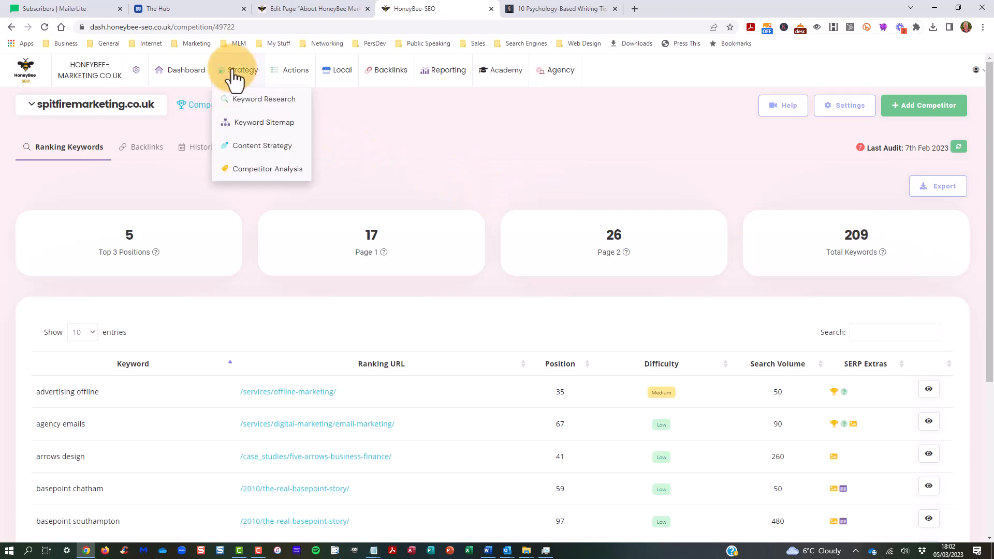
left_click(187, 76)
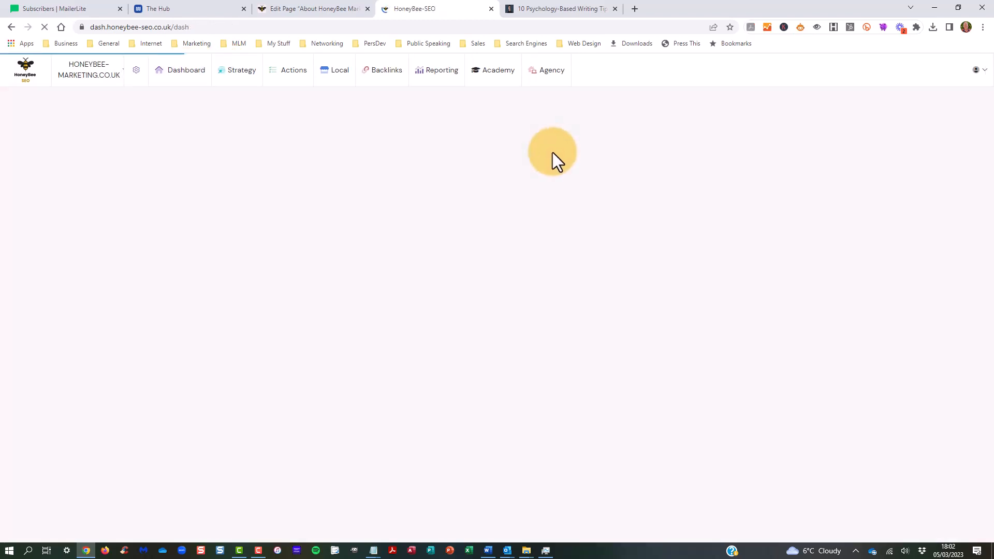